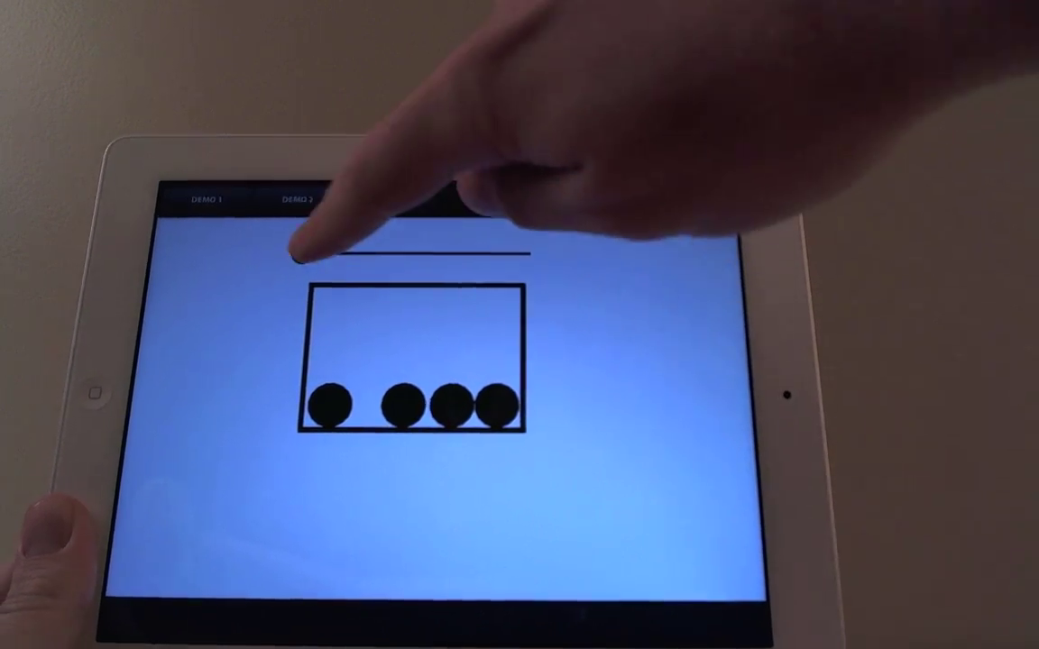
Slide the box floor open so the balls drop, then flick two balls upward
mouse_move(299, 255)
mouse_down()
mouse_move(338, 244)
mouse_move(326, 249)
mouse_move(491, 259)
mouse_move(434, 236)
mouse_move(300, 240)
mouse_up()
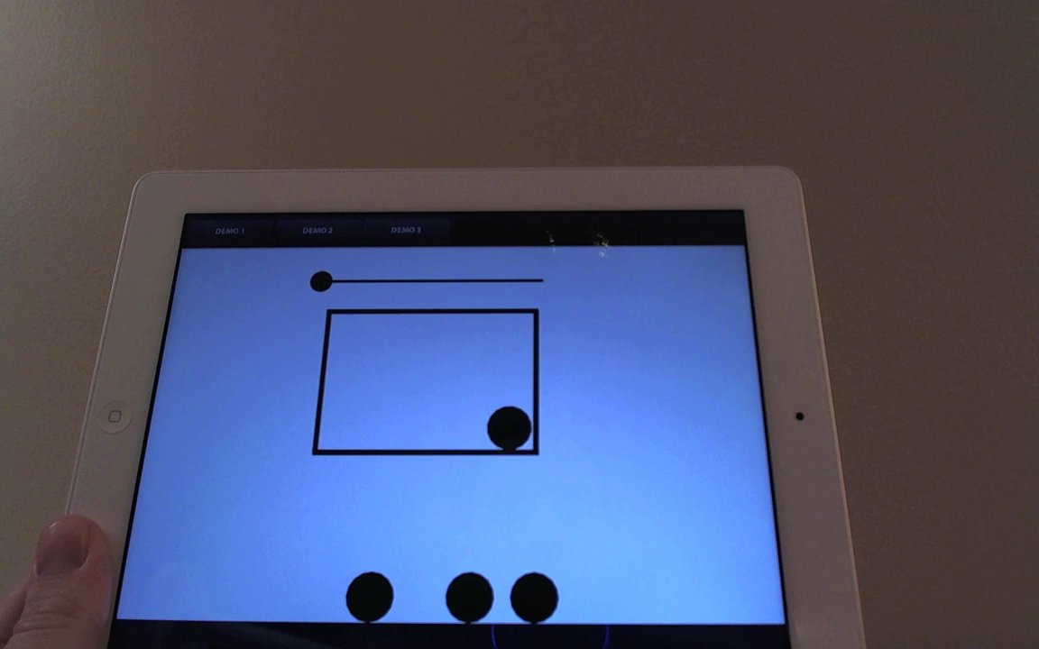
drag(534, 595, 651, 425)
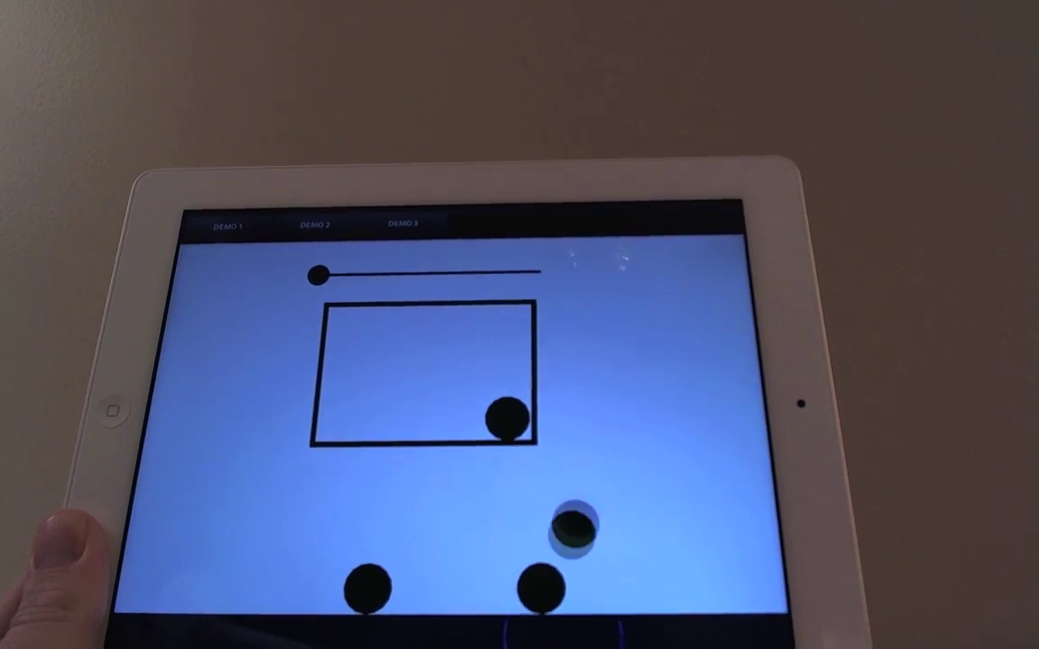
drag(536, 594, 551, 541)
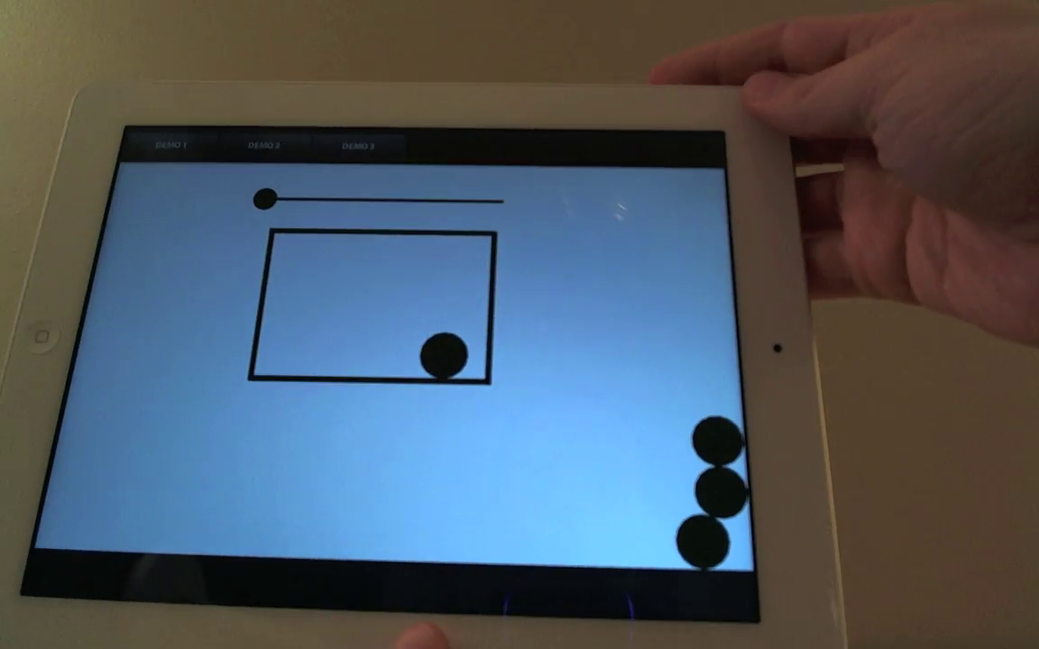
Reopen the box bottom and toss the bottom-right balls across to the left
drag(264, 200, 304, 200)
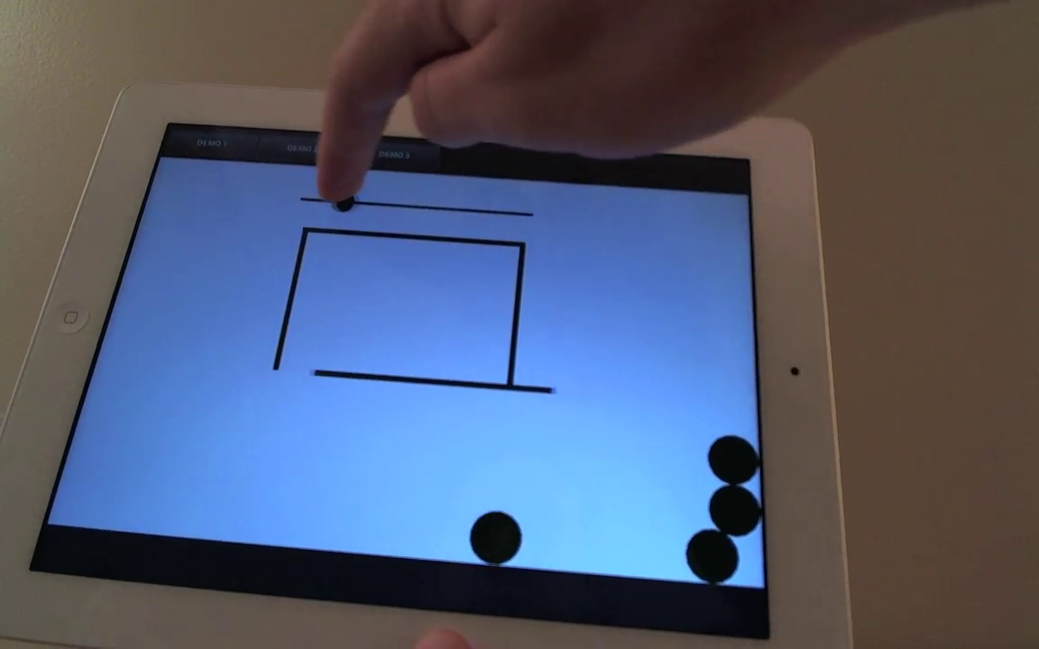
drag(495, 537, 686, 352)
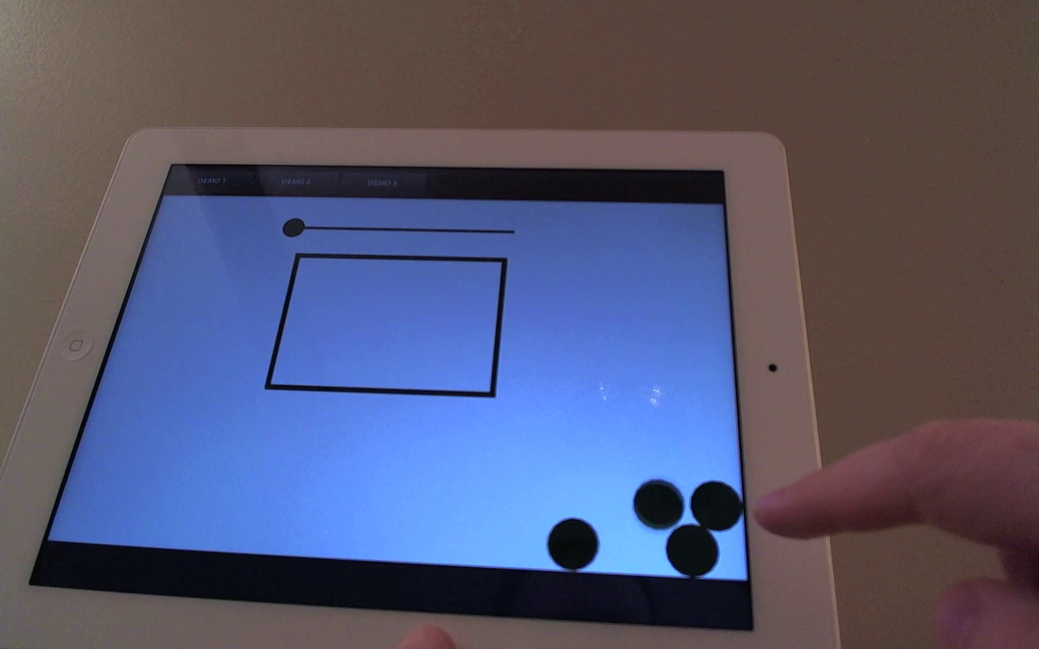
drag(717, 505, 672, 451)
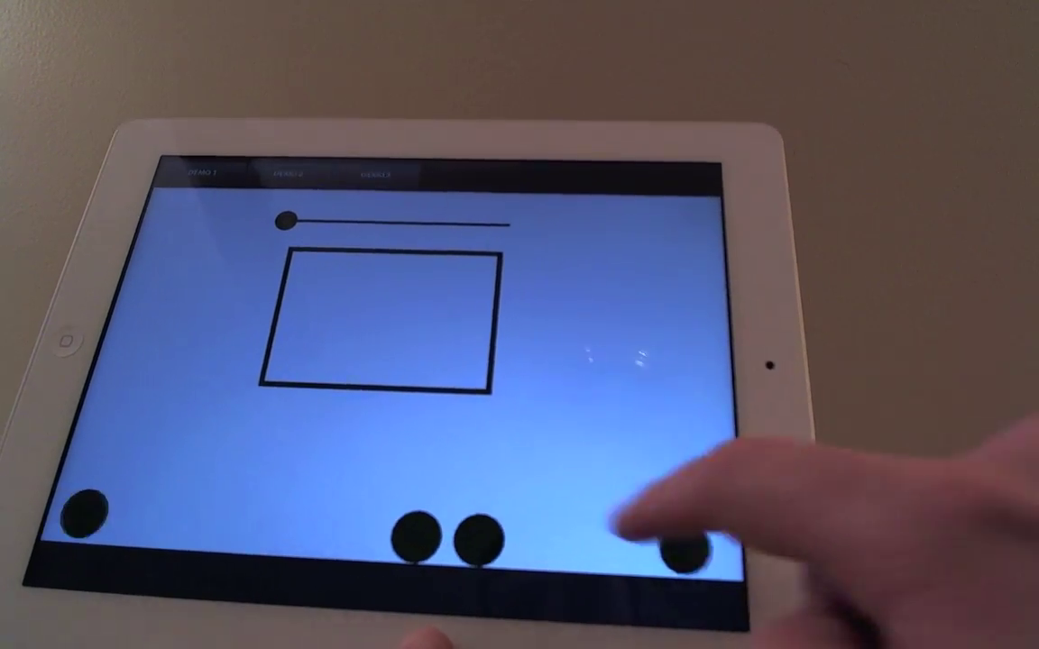
drag(684, 545, 635, 469)
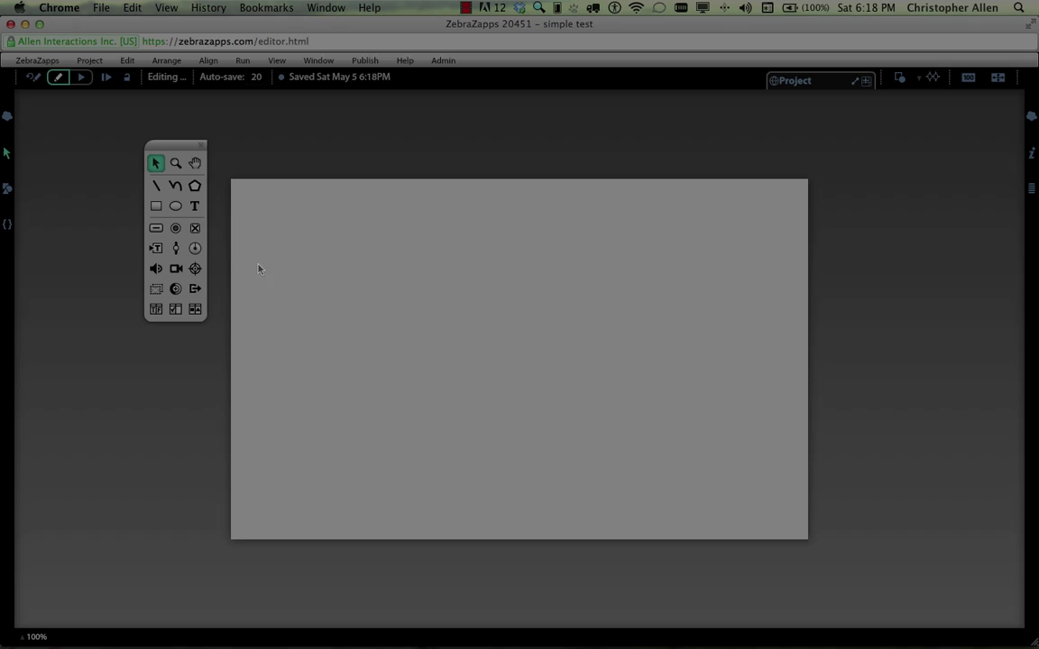
Draw a thin rectangle bar near the top of the canvas with a solid black fill
click(156, 206)
mouse_move(388, 215)
mouse_down()
mouse_move(656, 231)
mouse_move(640, 229)
mouse_up()
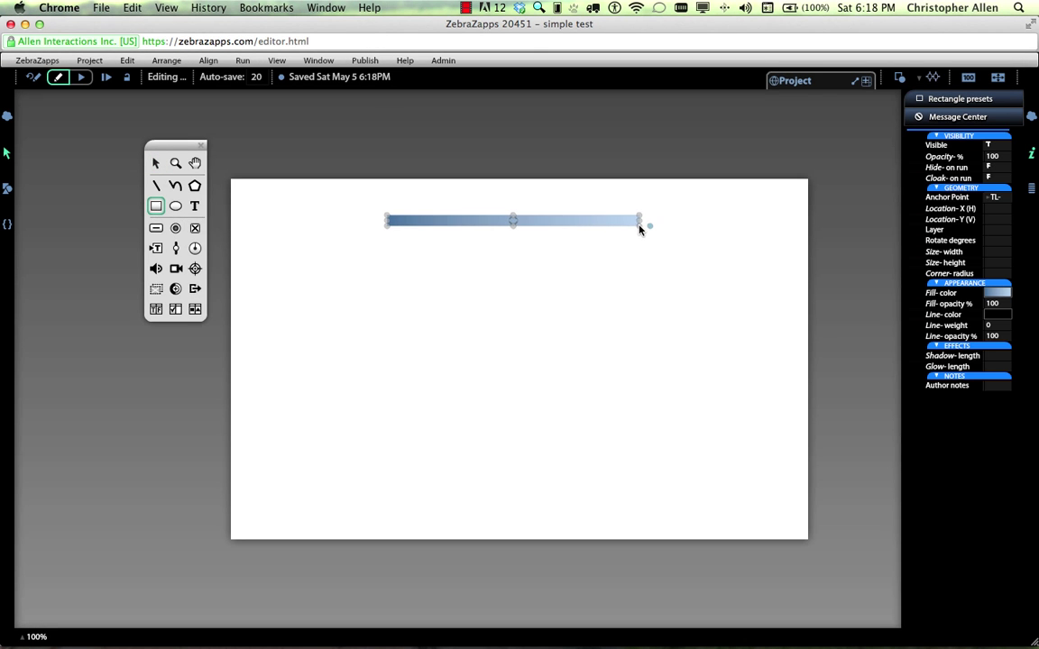
click(996, 292)
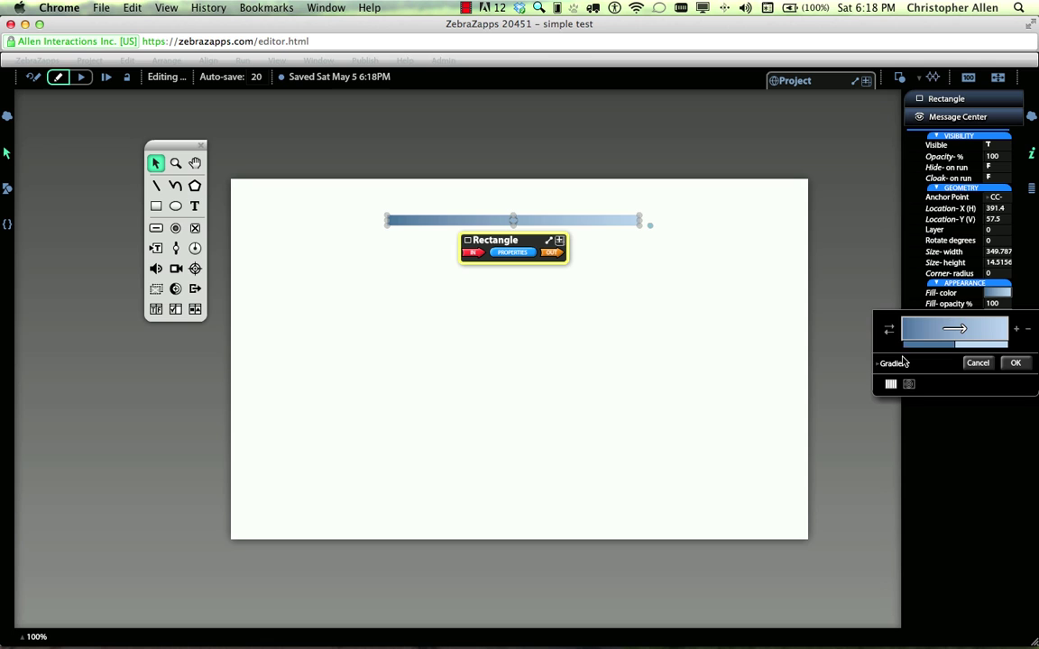
click(902, 362)
click(897, 332)
click(890, 328)
click(416, 241)
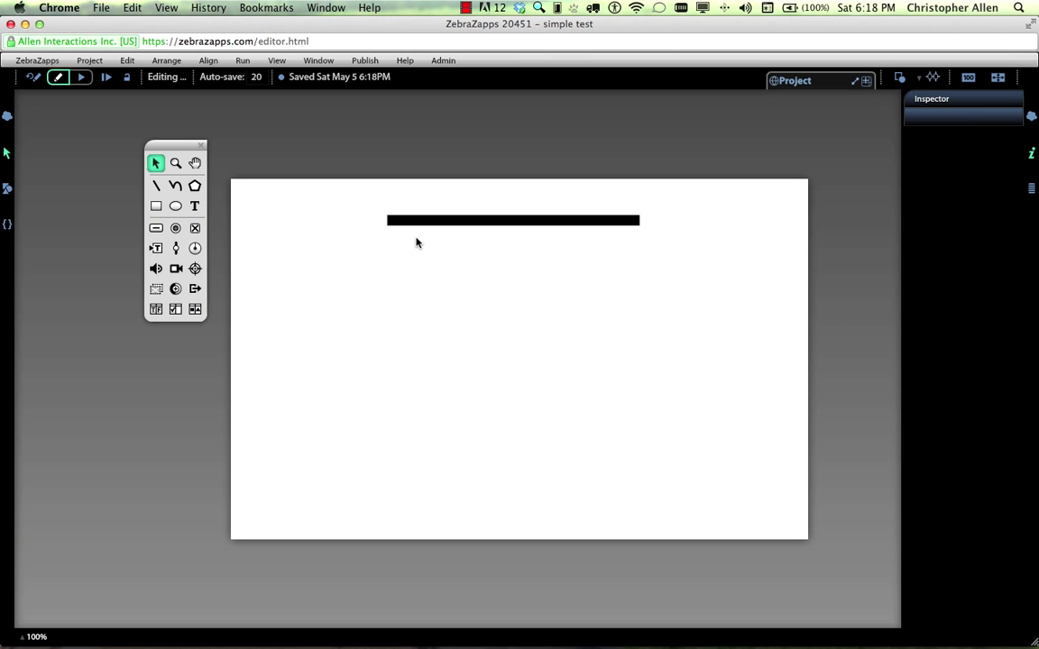
Move the black bar lower and make more copies of it
click(514, 222)
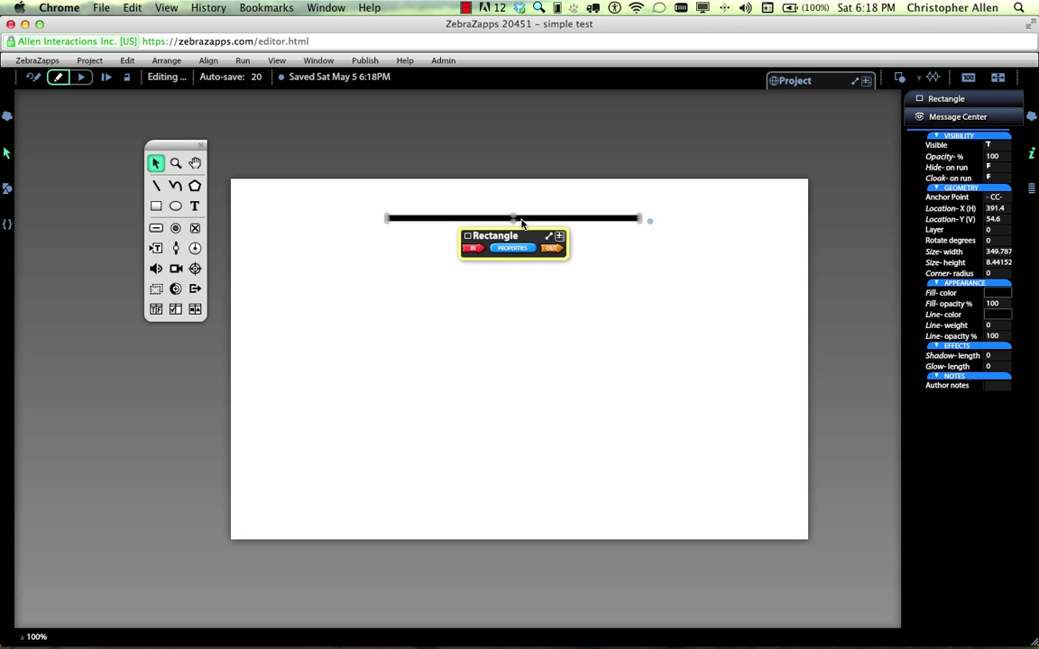
drag(522, 222, 528, 325)
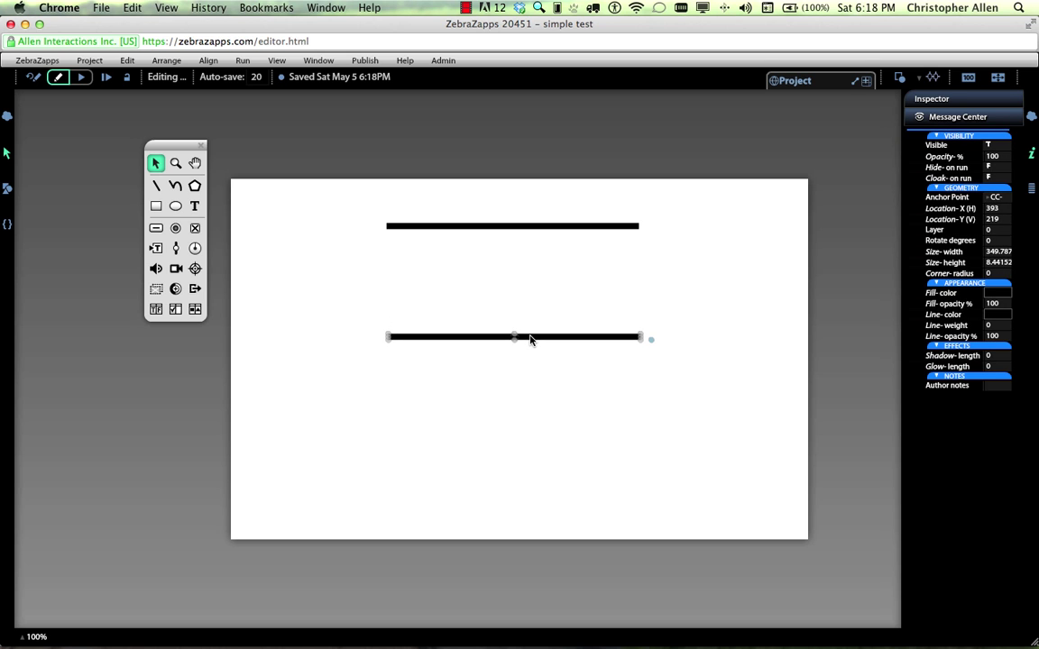
click(563, 313)
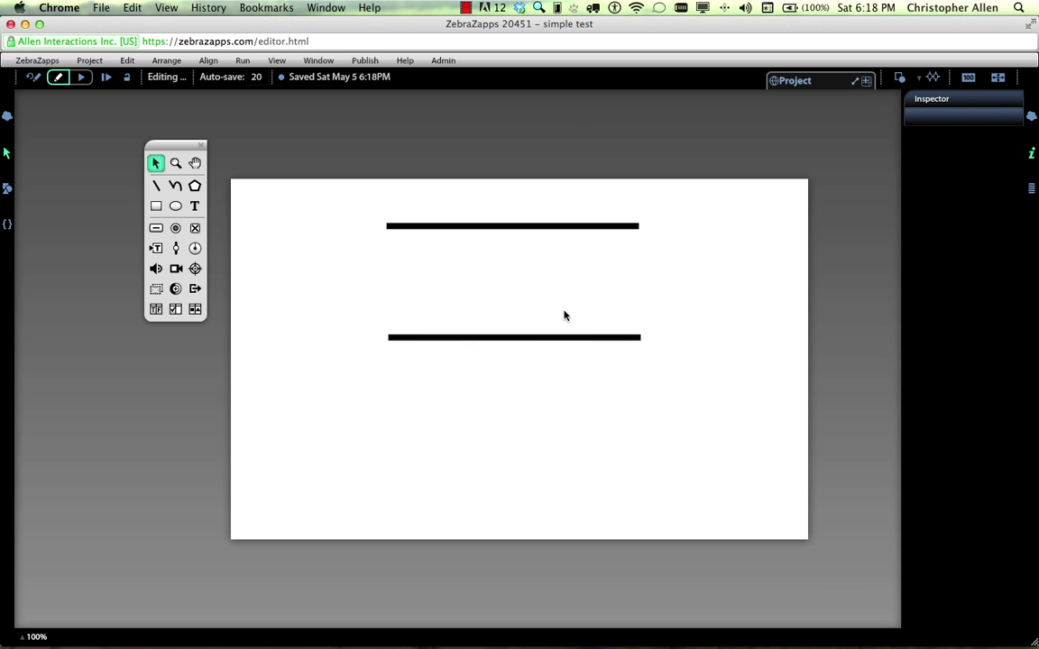
click(559, 340)
drag(559, 340, 671, 267)
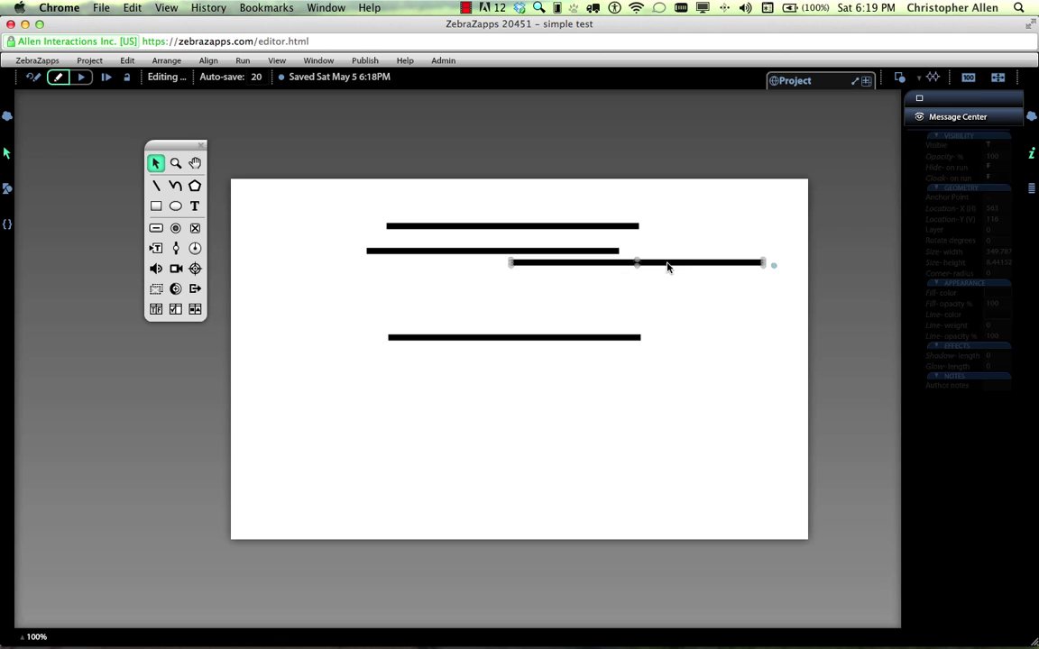
Reshape and position the copies into the top, left, right and bottom walls of the box
drag(492, 254, 510, 230)
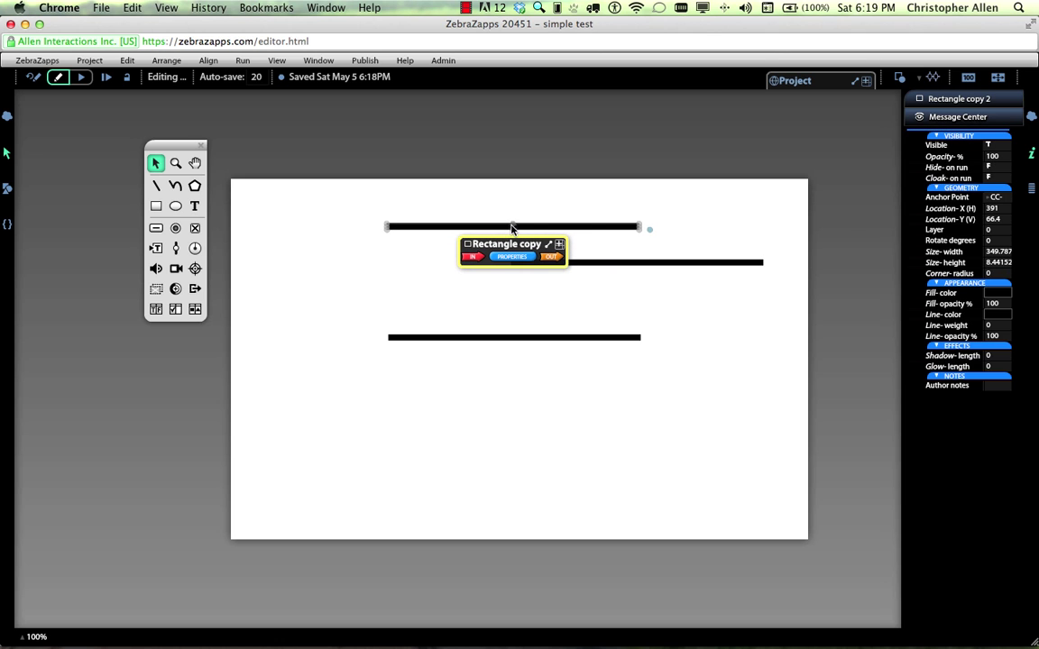
drag(638, 232, 395, 385)
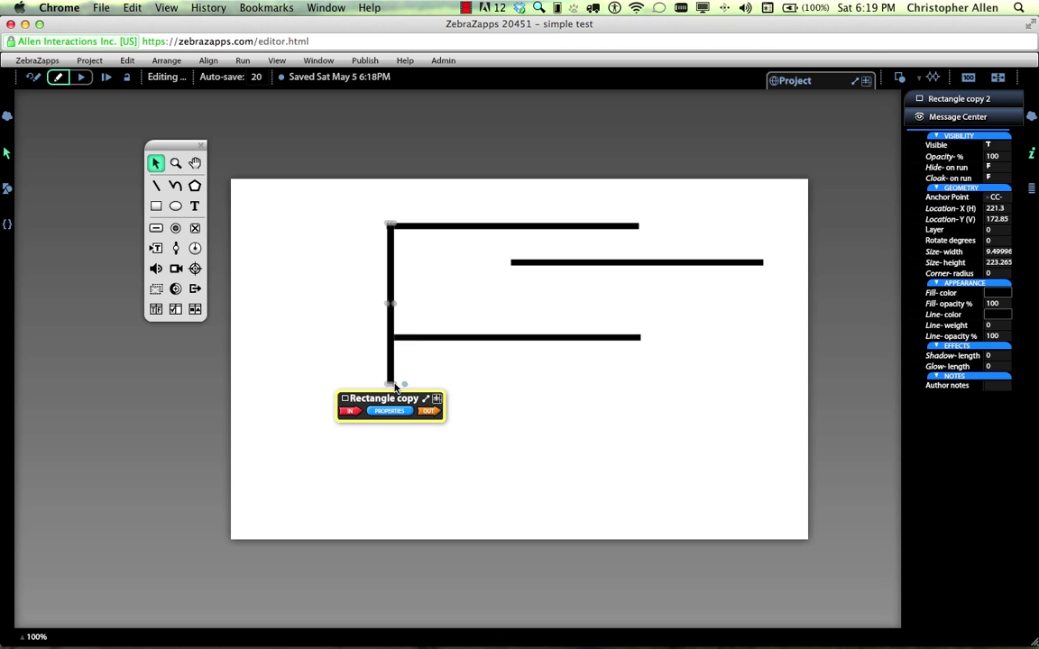
key(Down)
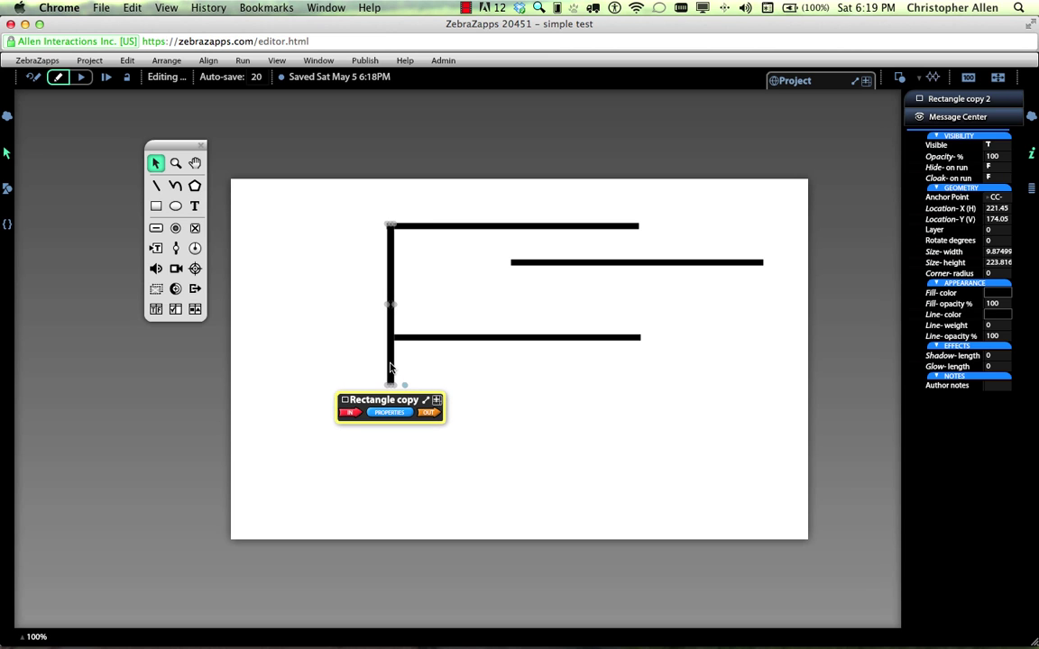
drag(614, 269, 694, 399)
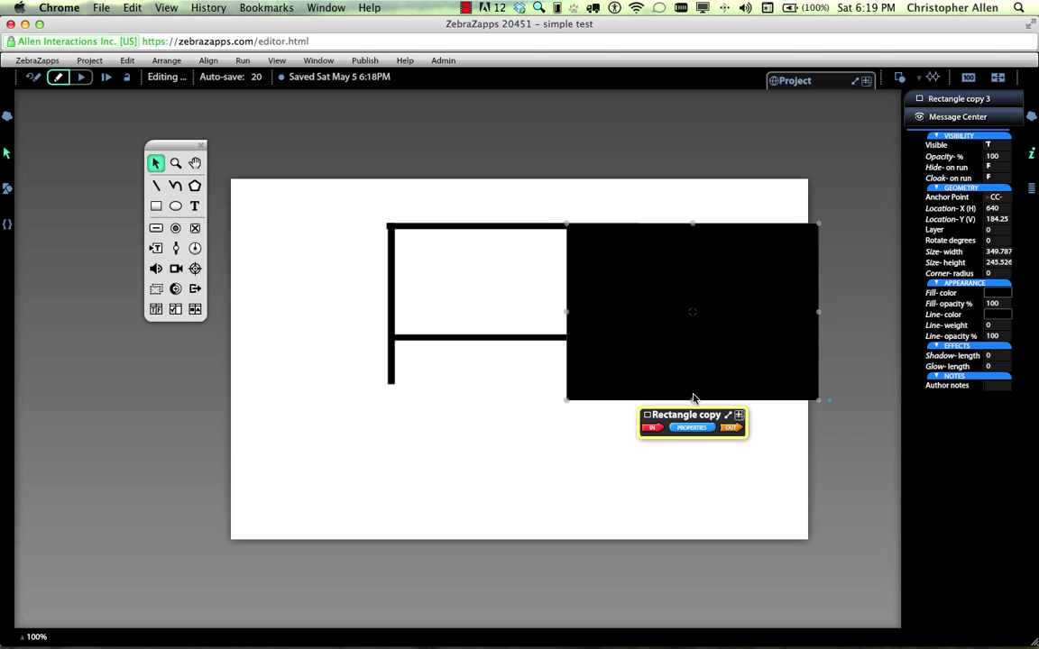
drag(820, 315, 581, 349)
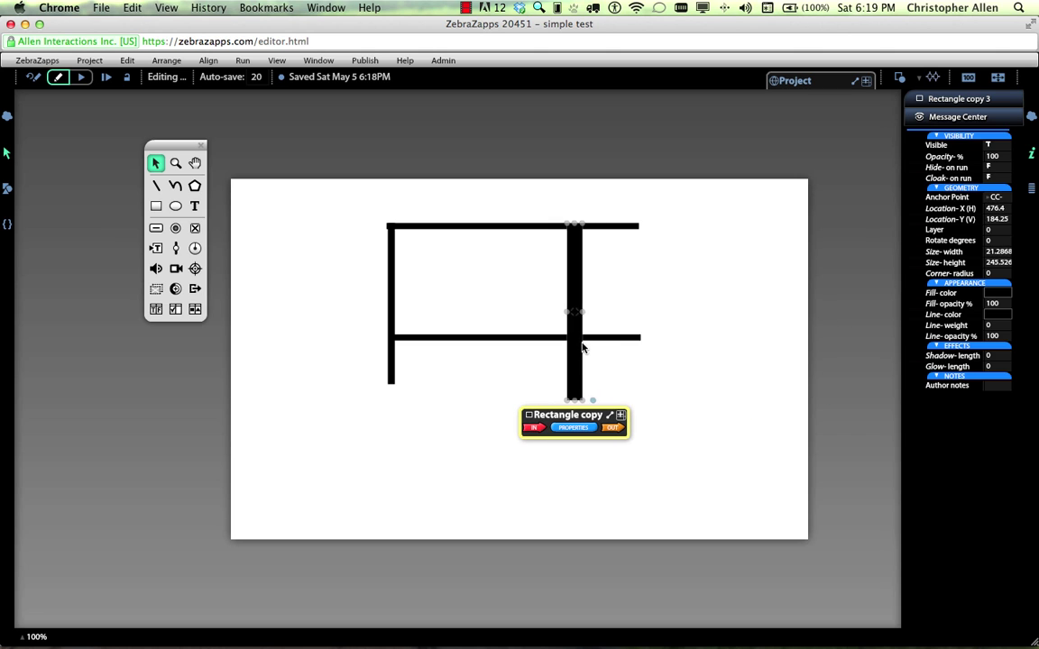
drag(576, 294, 634, 276)
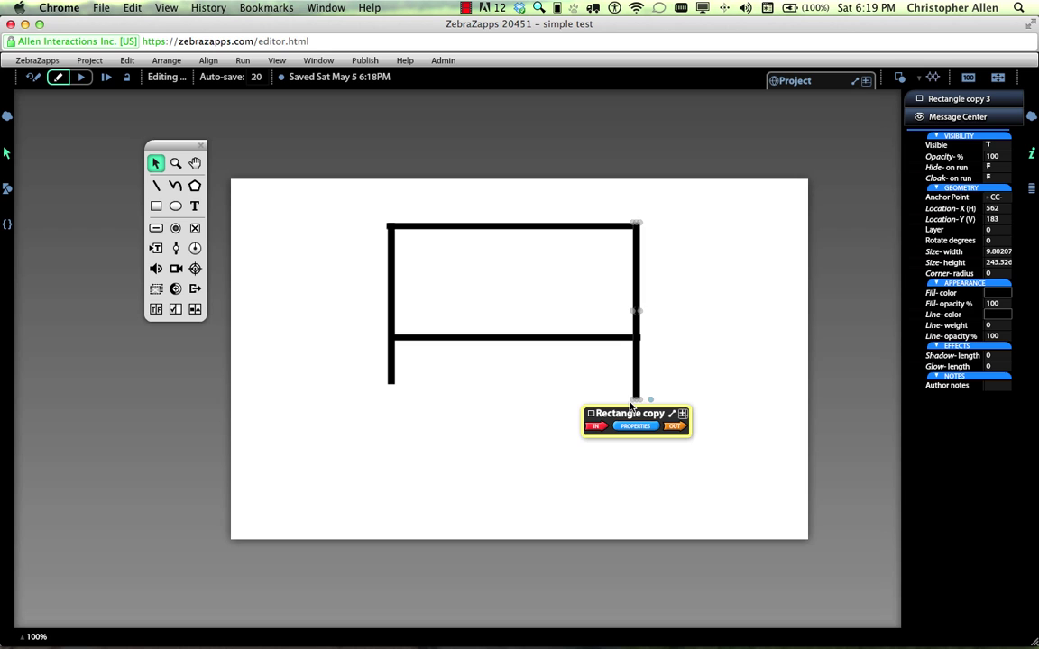
drag(638, 404, 639, 386)
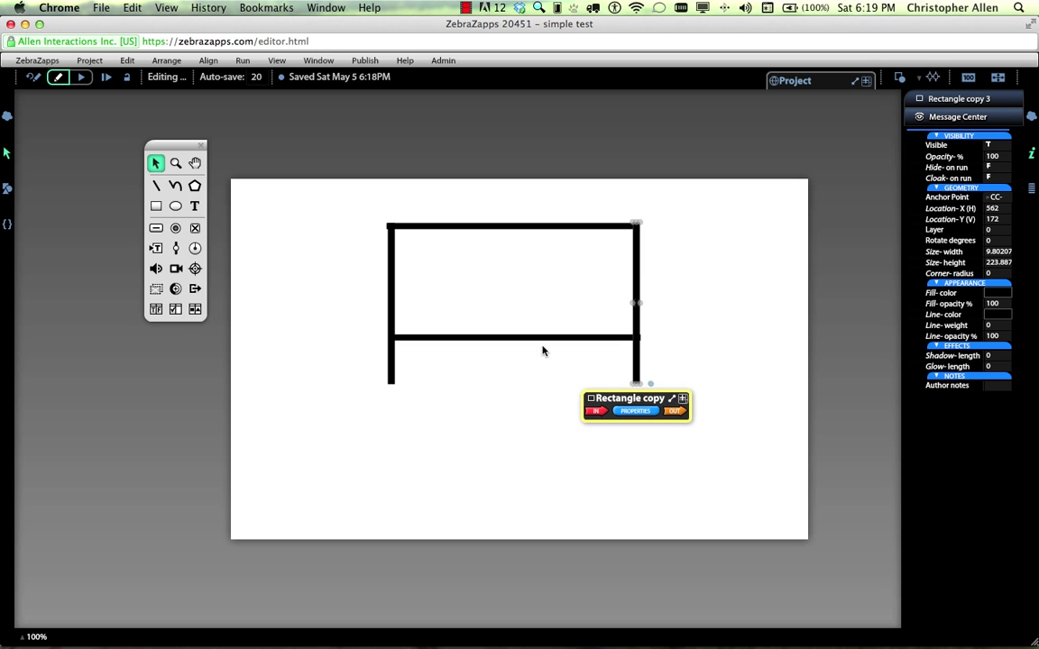
drag(536, 341, 534, 384)
Marquee-select all four walls and shift the whole box down slightly
click(389, 316)
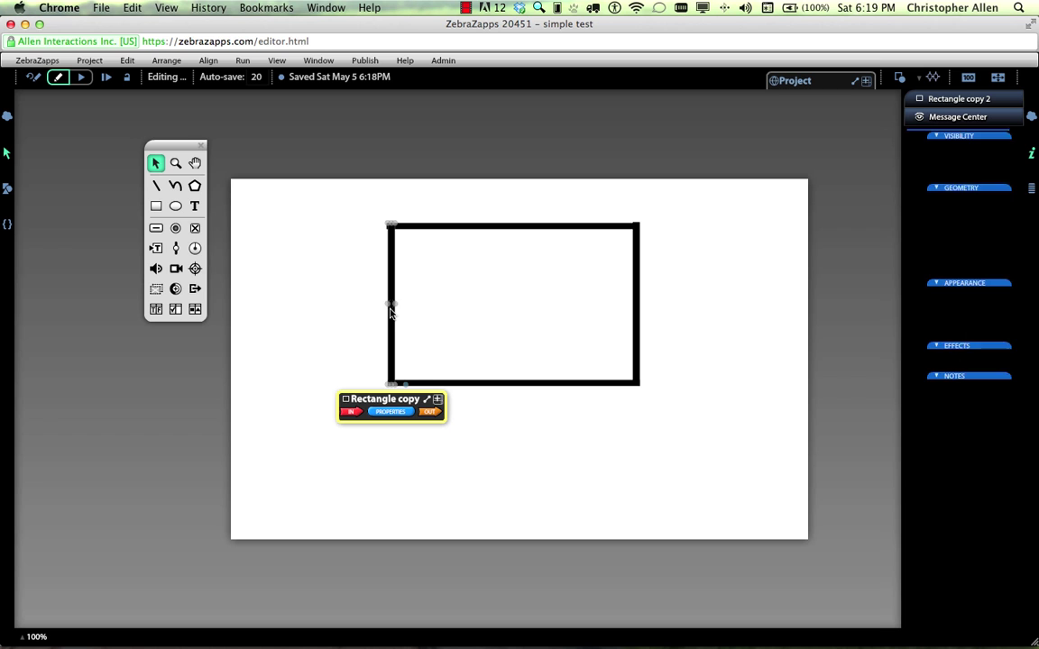
drag(327, 202, 754, 470)
drag(544, 231, 540, 254)
click(724, 285)
click(635, 252)
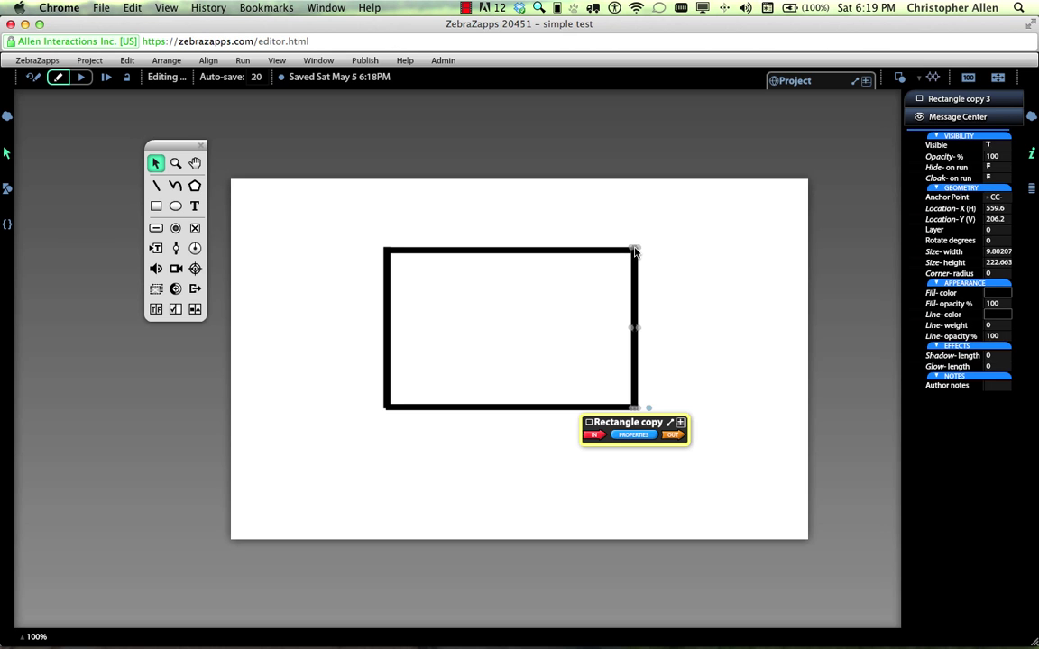
click(680, 333)
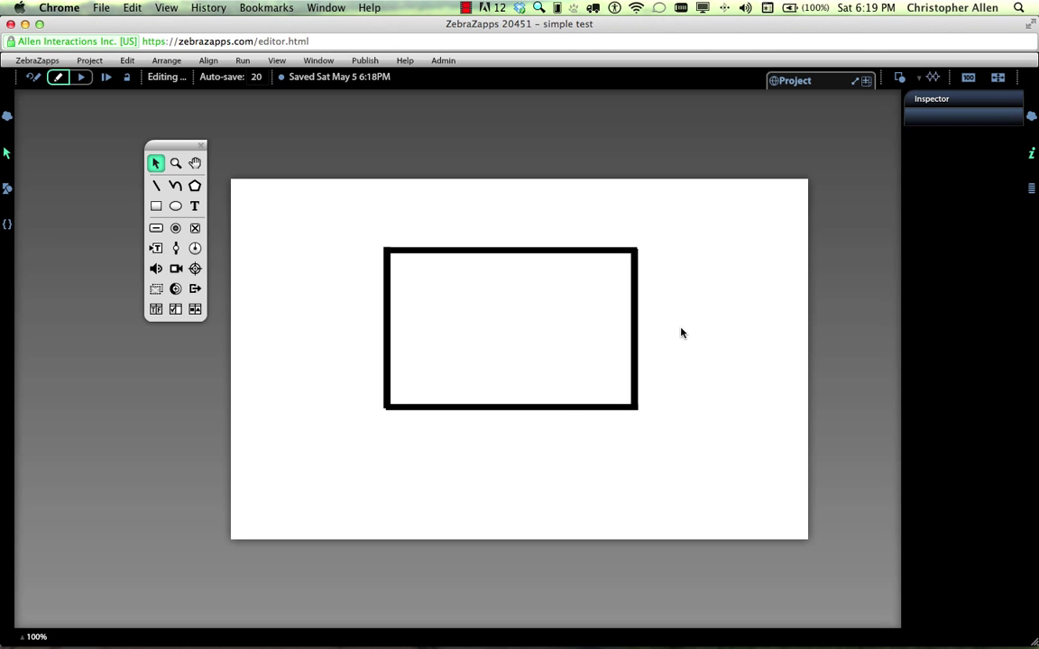
Draw an oval inside the box and give it a solid black fill
drag(416, 326, 468, 378)
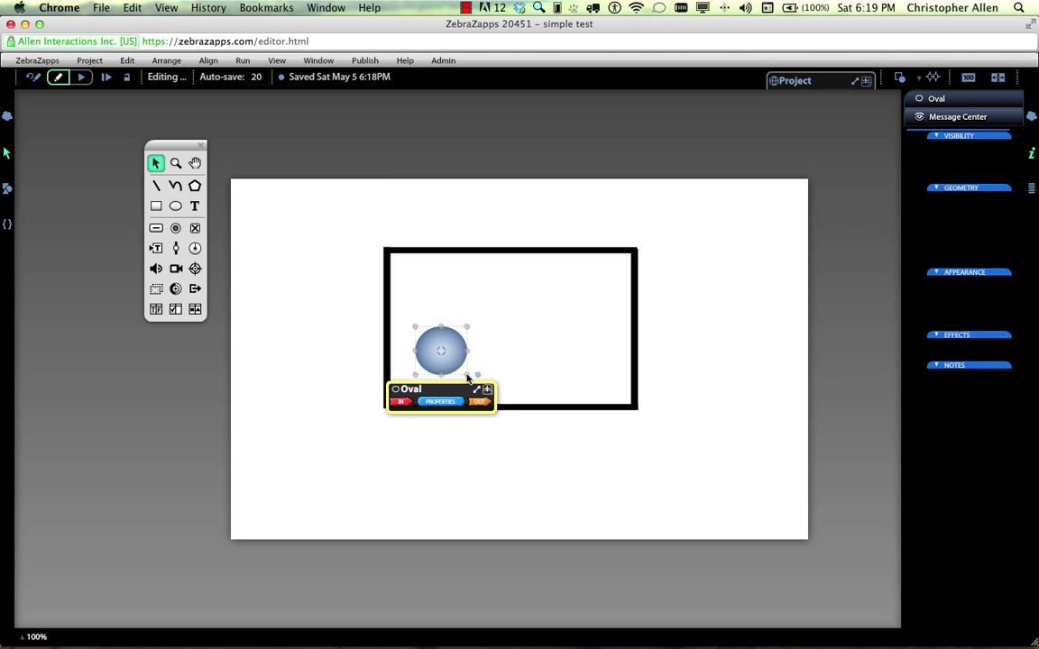
click(942, 283)
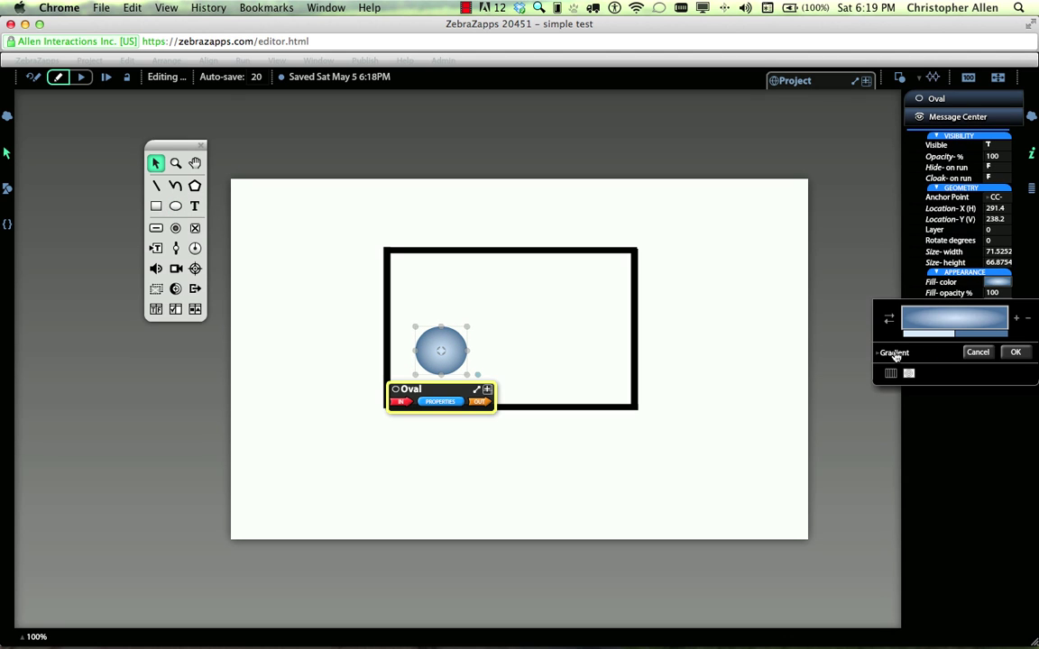
click(916, 327)
click(888, 317)
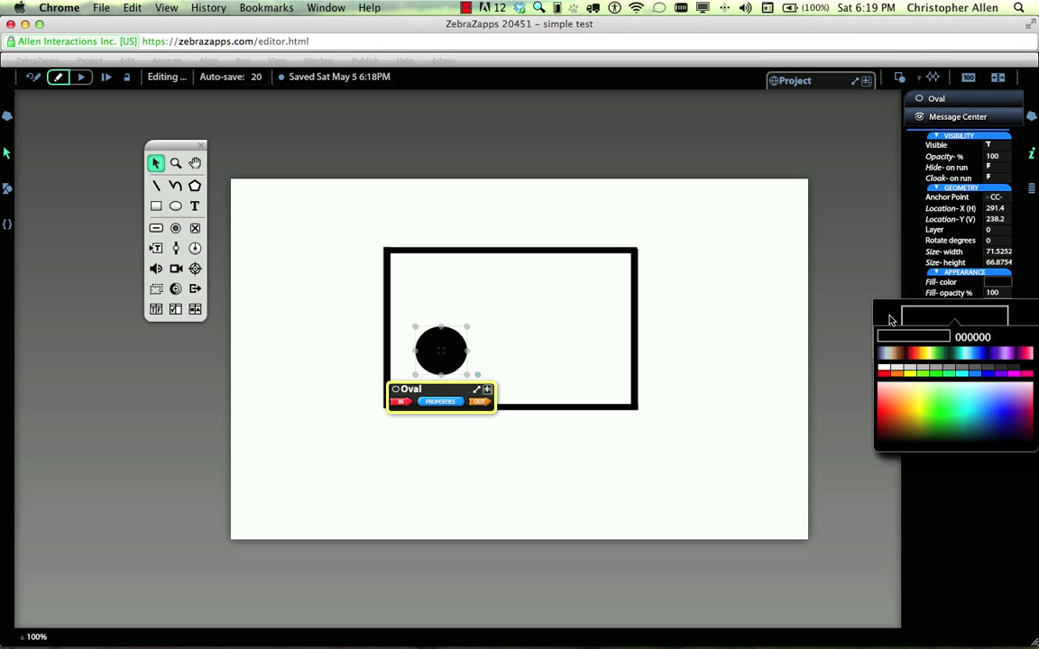
click(879, 320)
Resize the black oval and duplicate it with Cmd+D into four evenly spaced balls
click(307, 415)
click(441, 366)
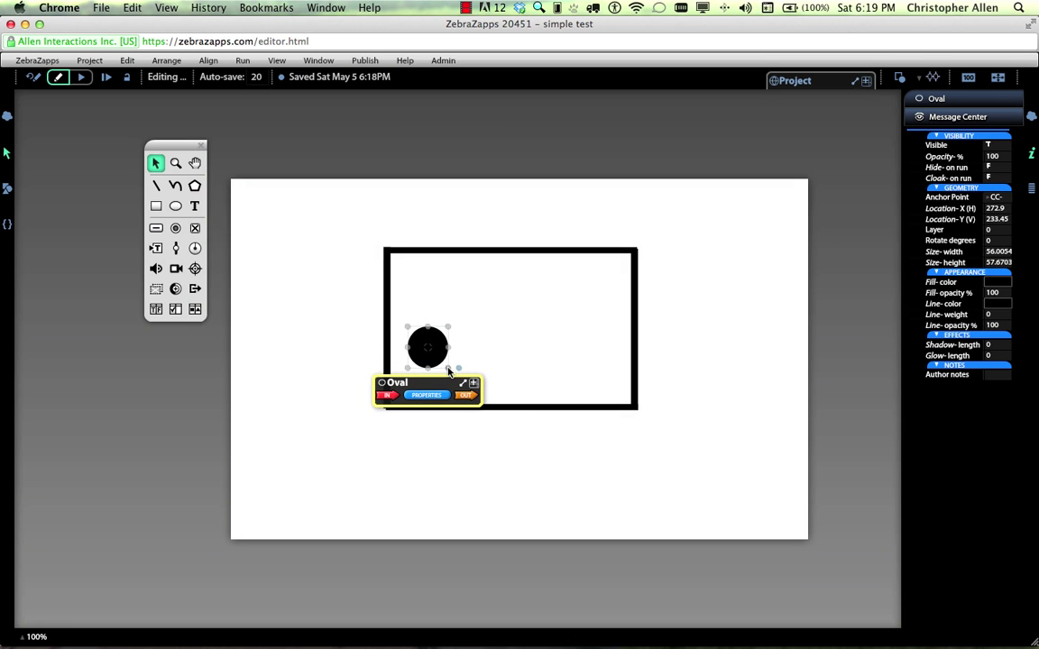
drag(448, 370, 535, 373)
key(super+d)
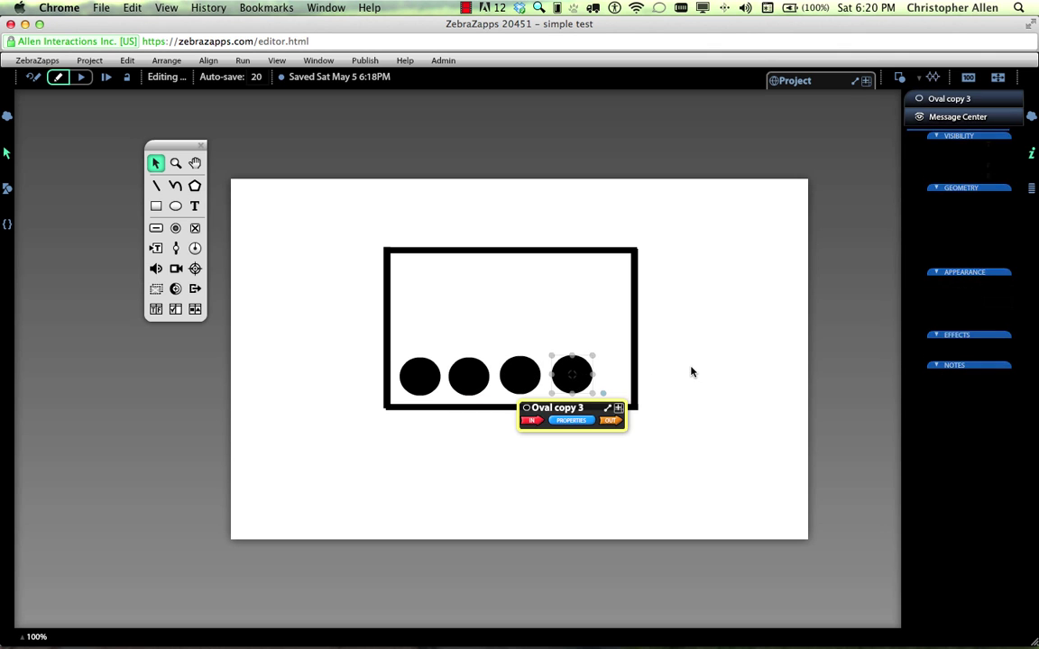
click(691, 370)
Draw a slider, place it horizontally above the box, and select the bottom wall
drag(276, 225, 317, 402)
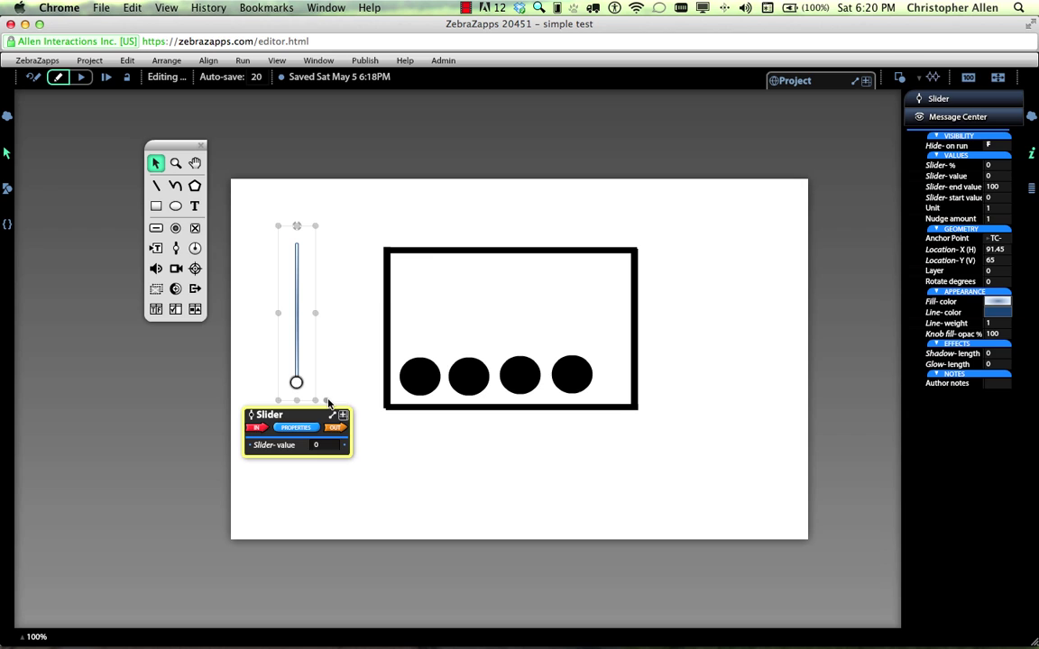
drag(424, 224, 370, 213)
click(681, 246)
click(637, 249)
click(530, 408)
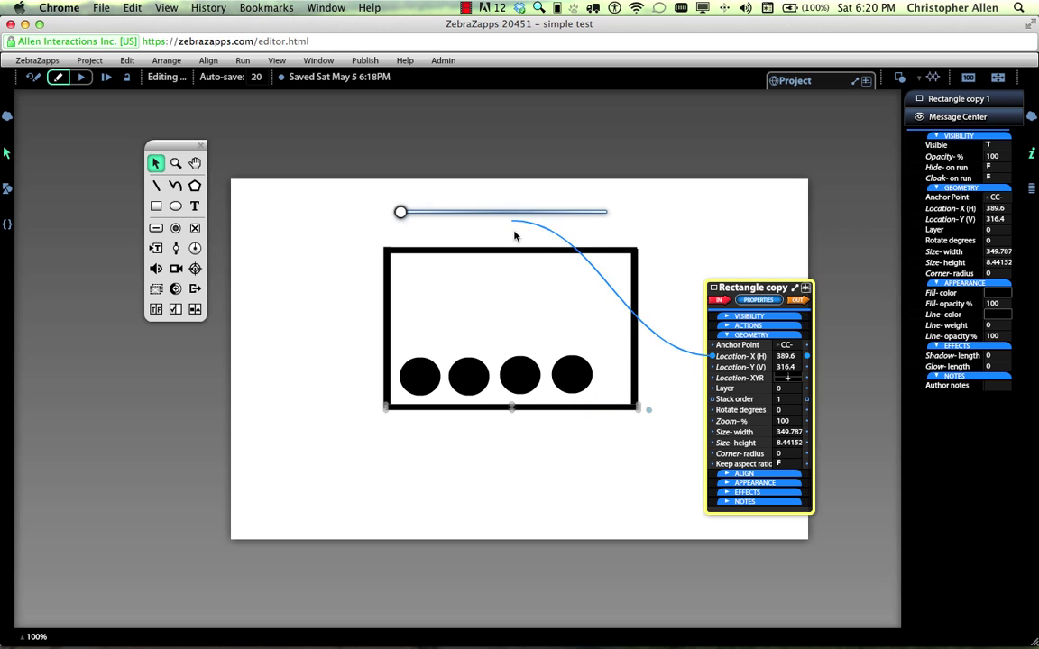
Wire the bottom wall's Location-X to the slider's value, setting end value 389.6
drag(514, 235, 497, 316)
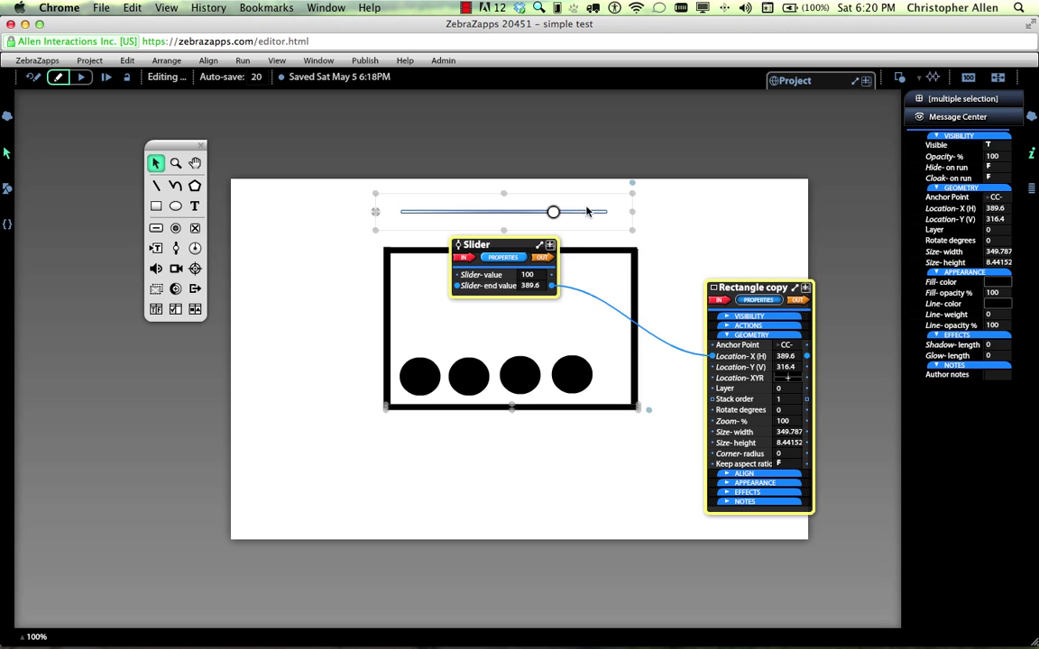
click(529, 211)
click(505, 259)
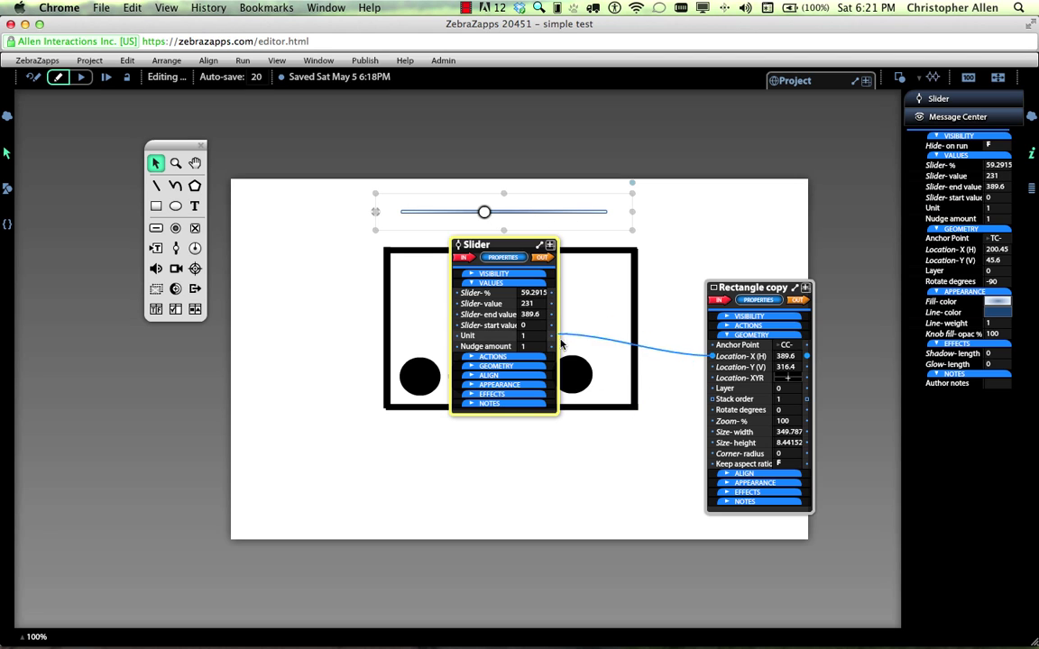
drag(553, 310, 551, 305)
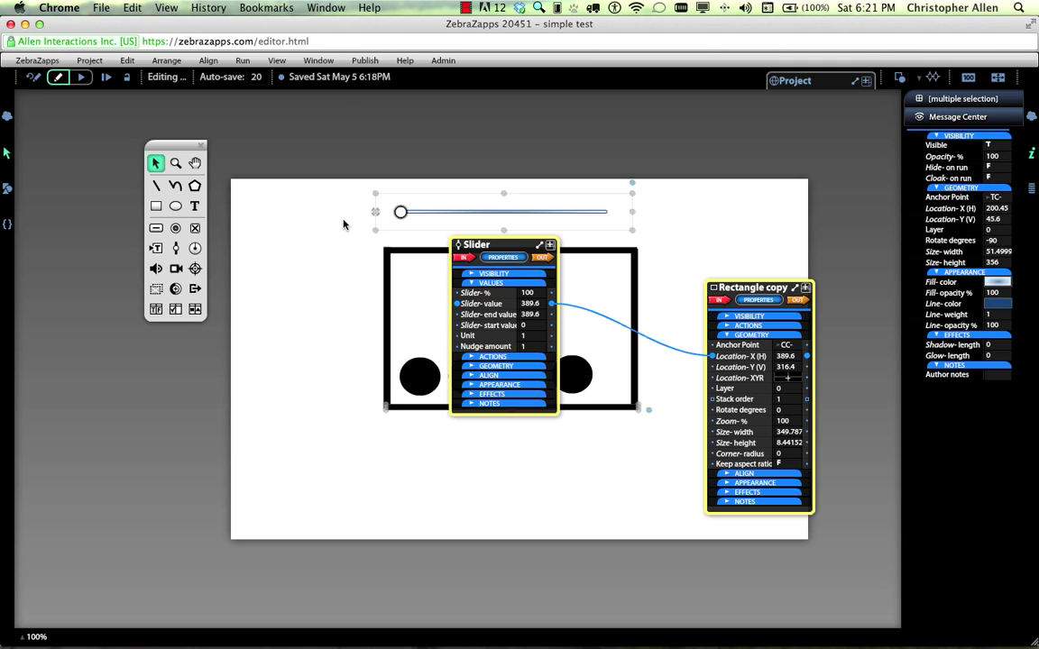
click(476, 244)
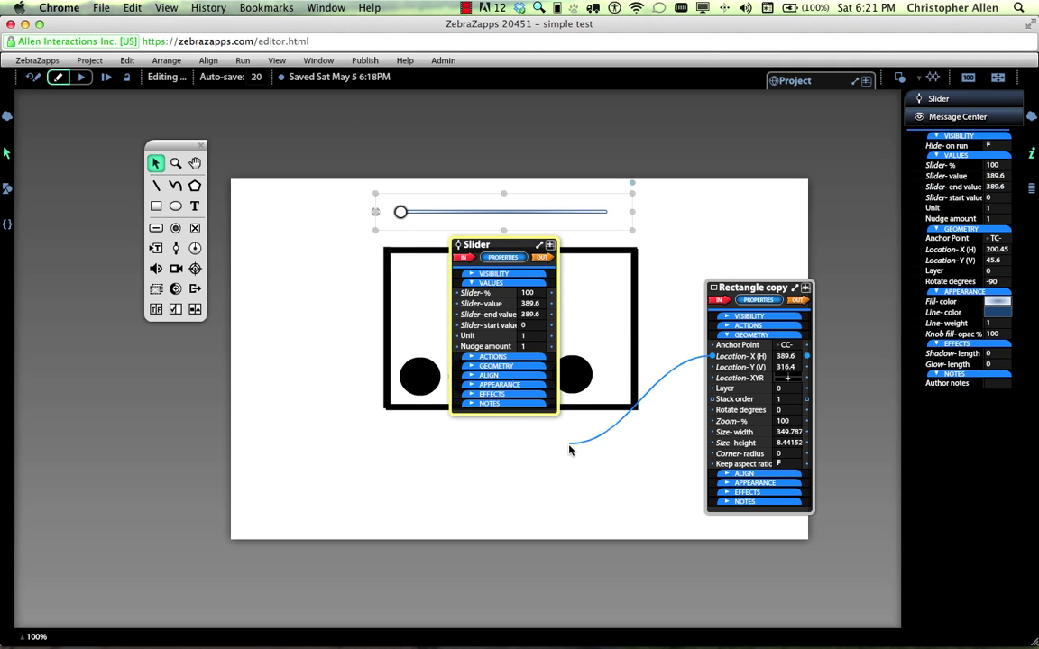
drag(569, 449, 571, 454)
Slide the bottom wall open and wire that position as the slider's start value 620.6
click(595, 412)
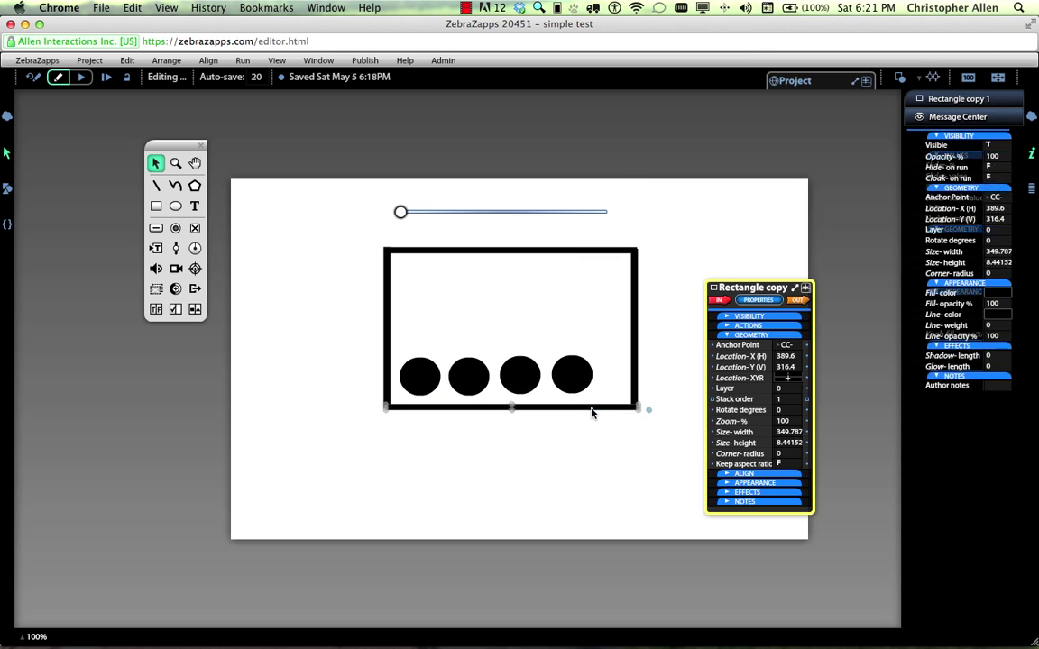
drag(591, 412, 742, 421)
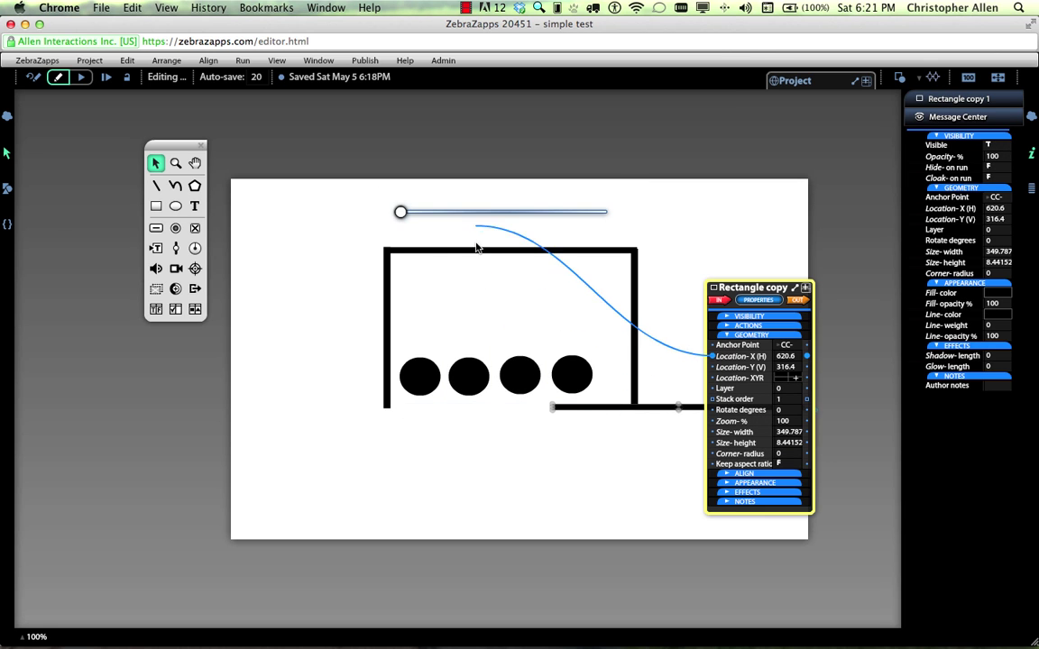
drag(478, 247, 475, 326)
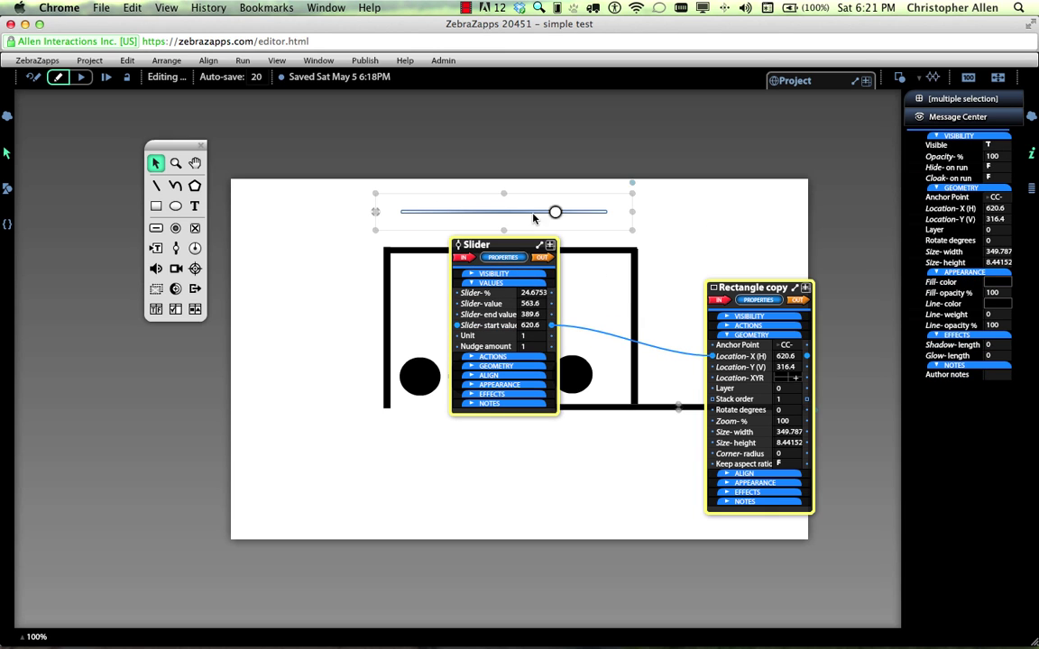
click(612, 217)
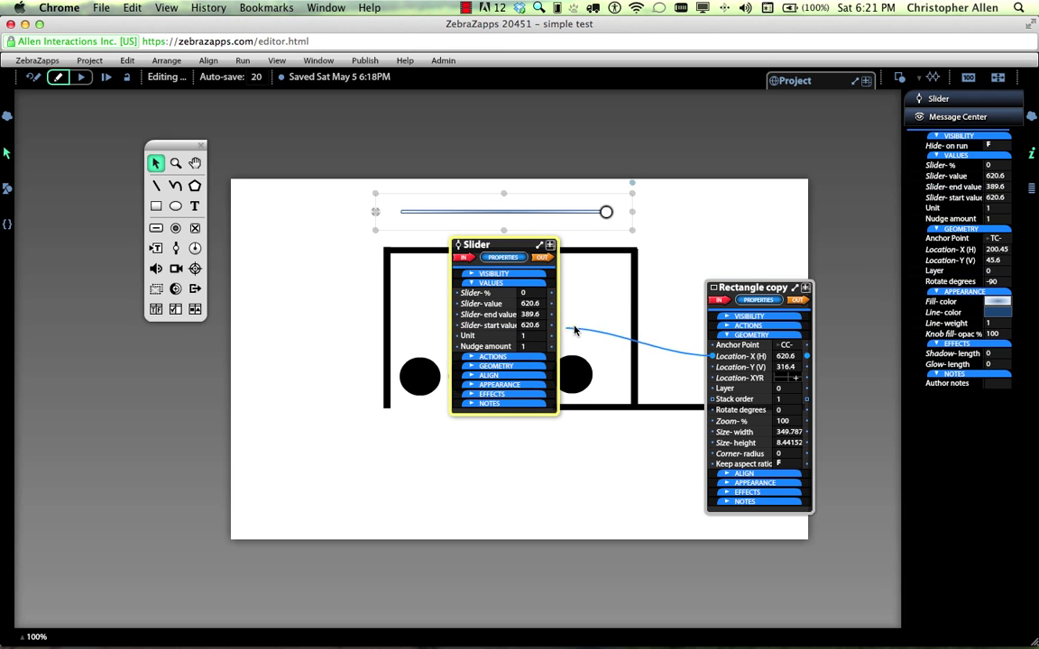
drag(552, 309, 552, 305)
click(734, 213)
drag(603, 212, 400, 212)
Set wire display to Show selected wires and move the slider to close the floor
click(936, 80)
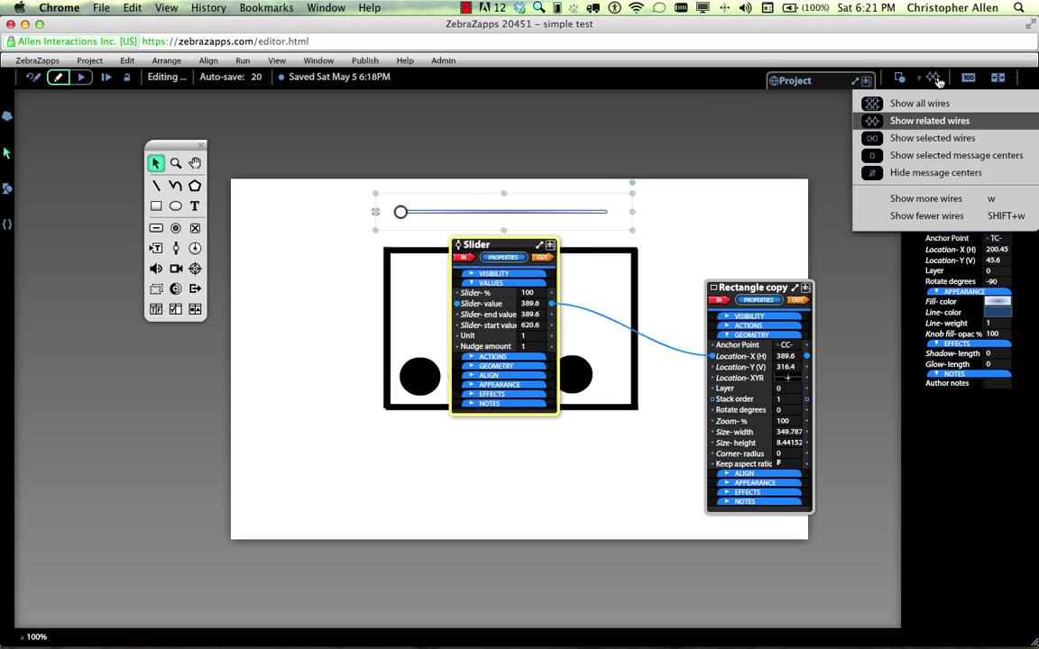
click(932, 138)
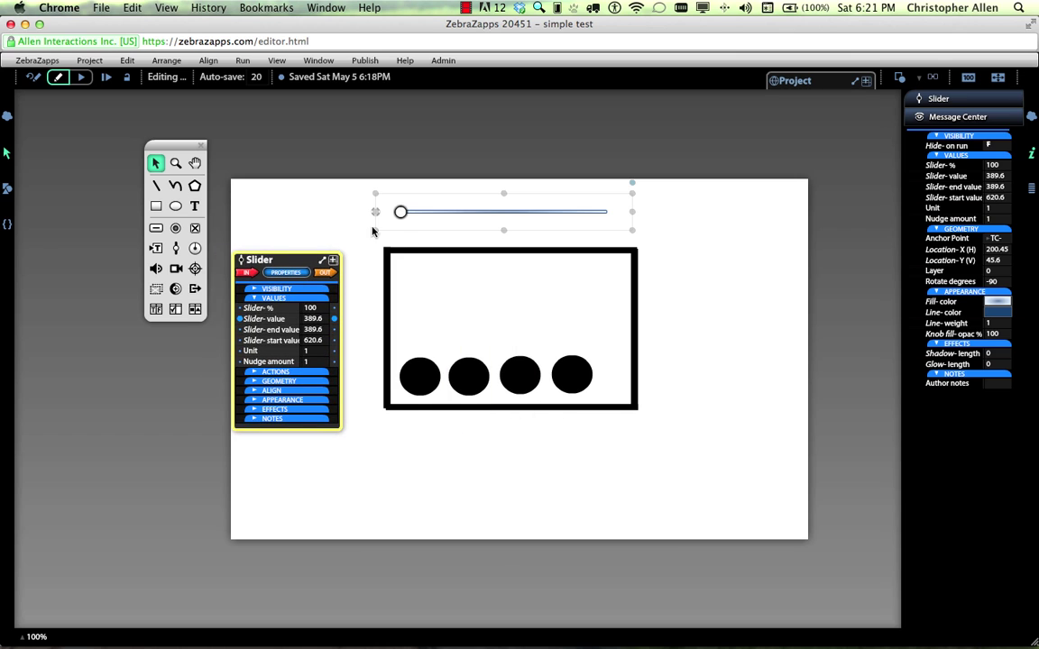
drag(606, 212, 356, 204)
Select the box walls and expand the full Ribbon Library list of properties
click(328, 205)
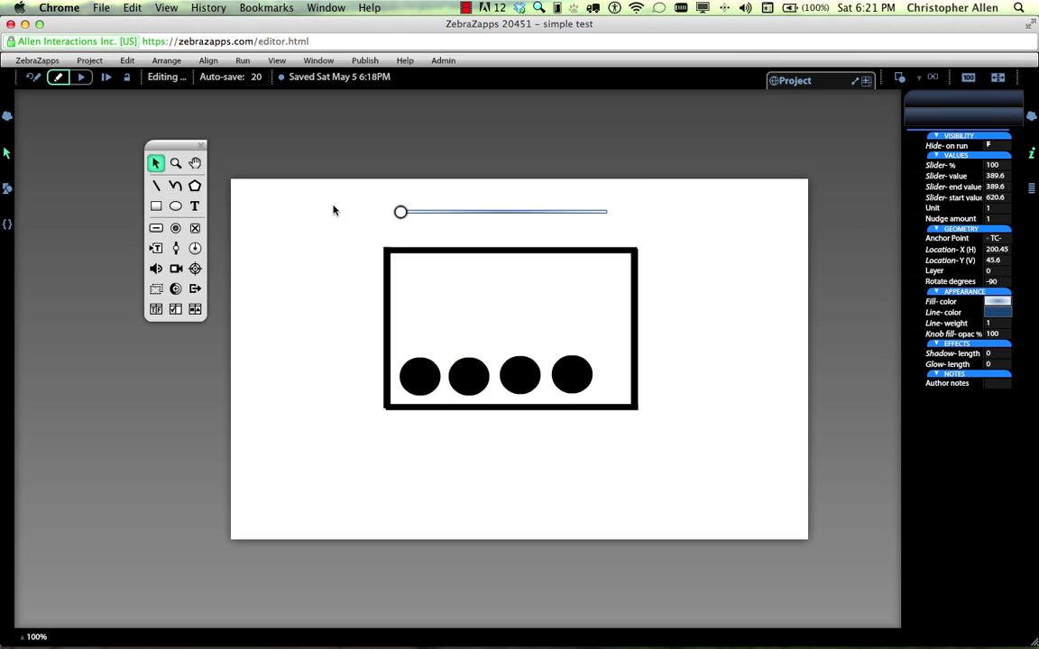
click(413, 408)
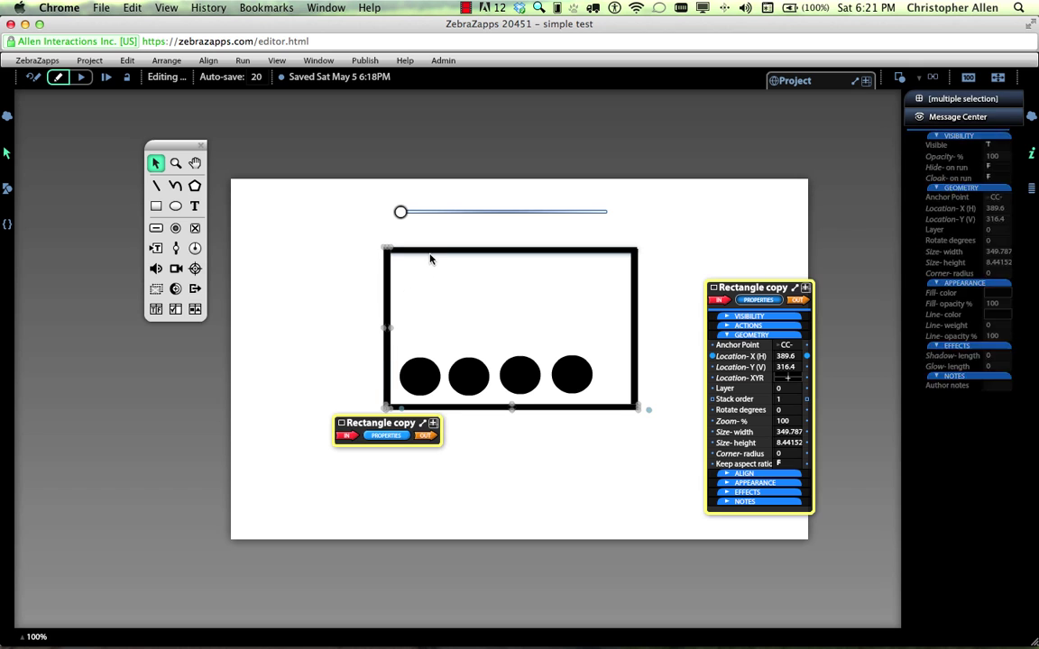
shift+click(502, 253)
shift+click(634, 288)
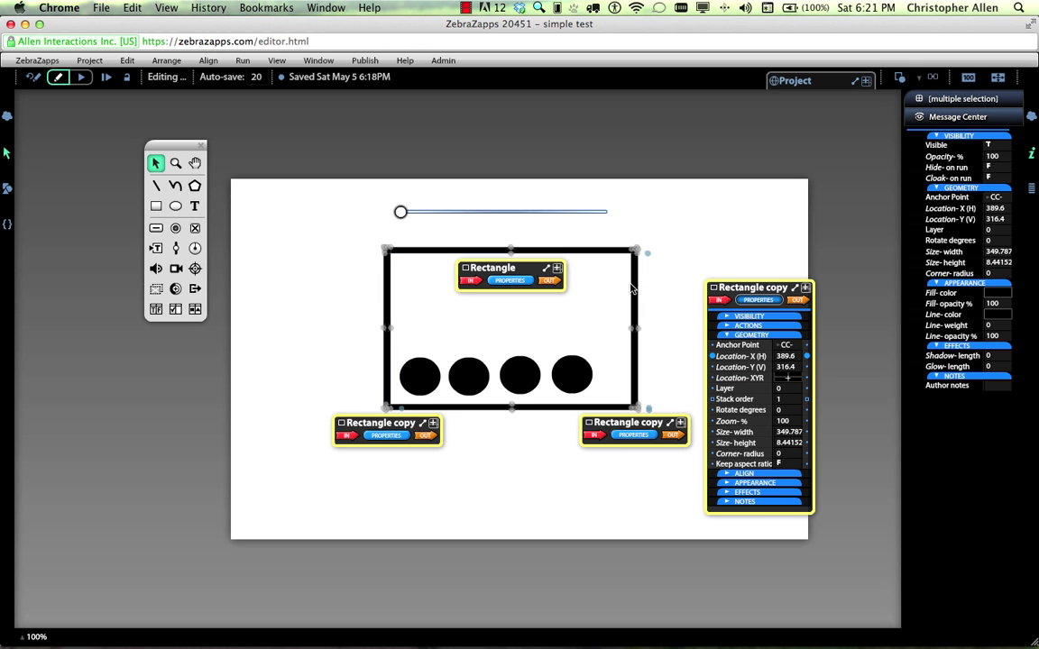
click(1030, 192)
drag(1018, 183, 1013, 239)
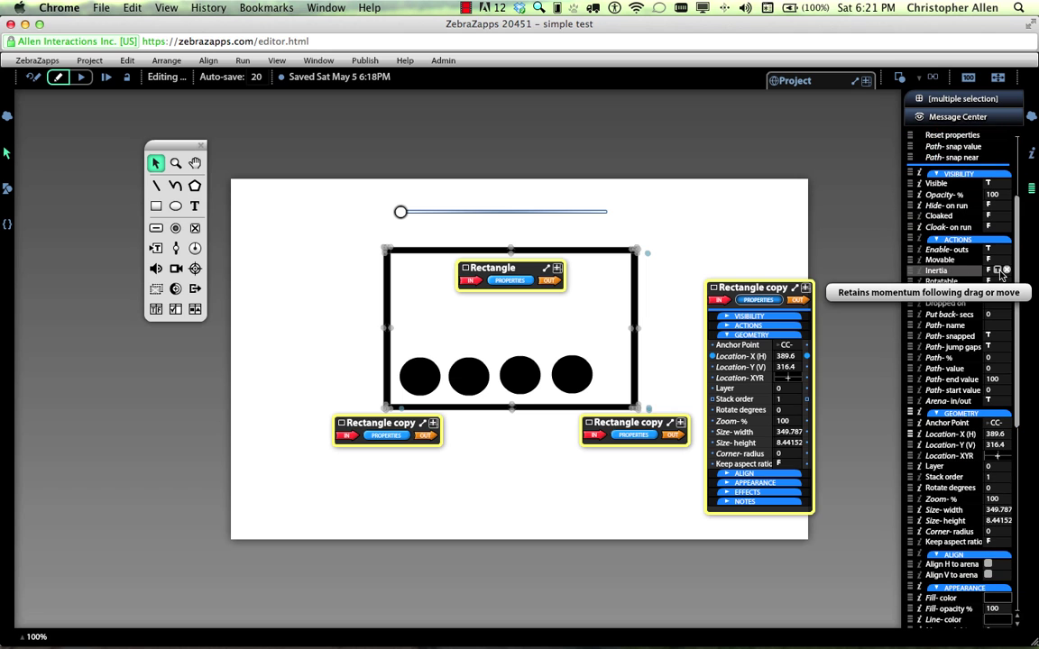
Select the ovals and set their Inertia property to T
click(730, 183)
click(577, 378)
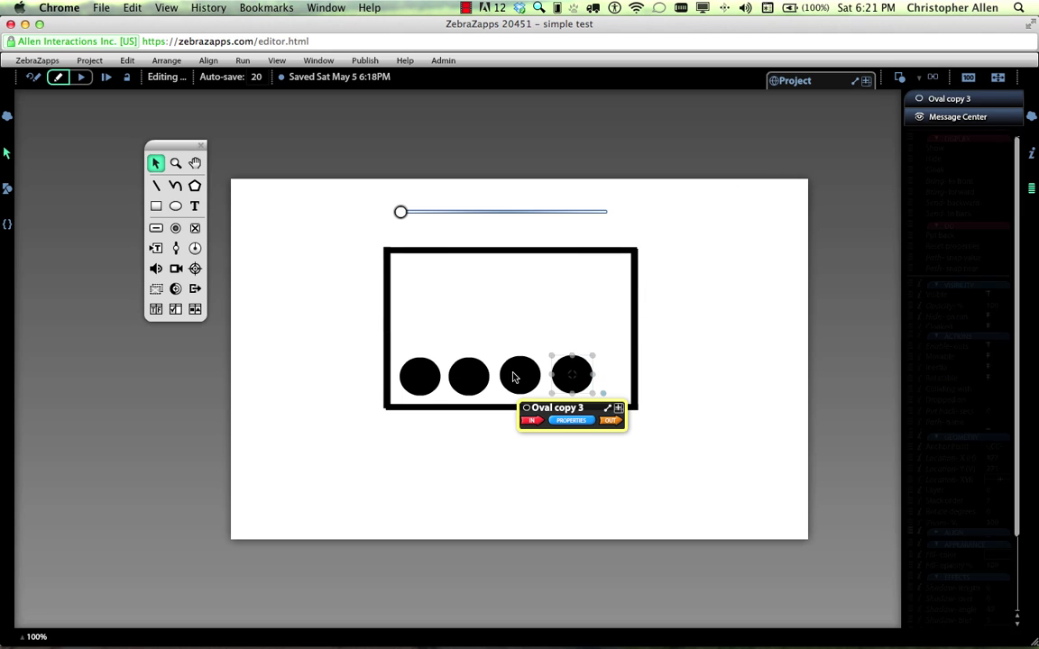
shift+click(478, 376)
shift+click(422, 371)
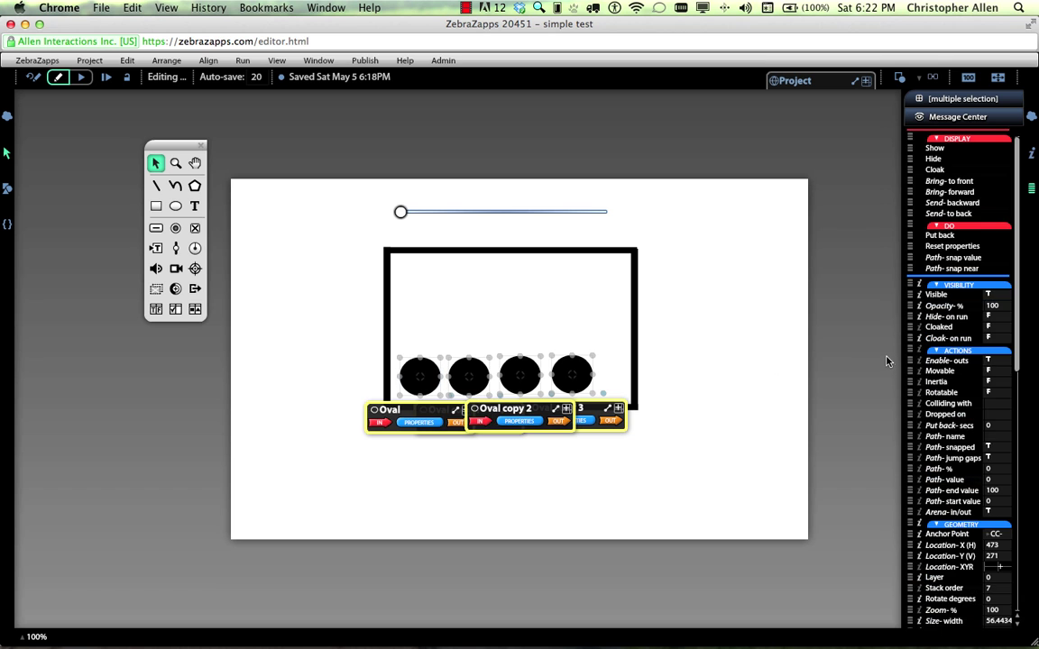
click(997, 383)
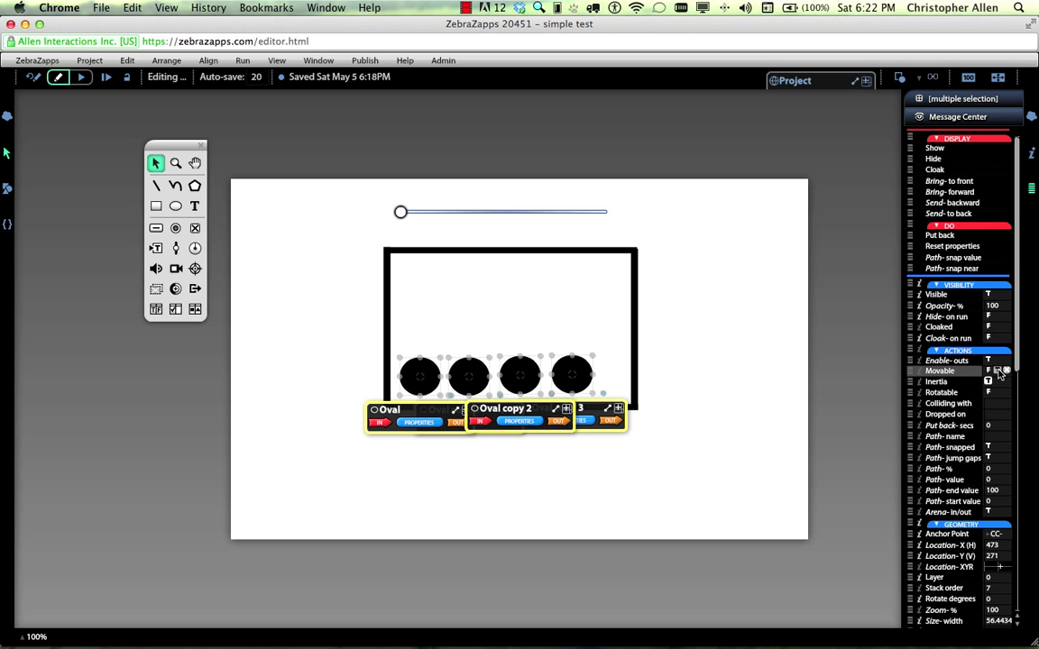